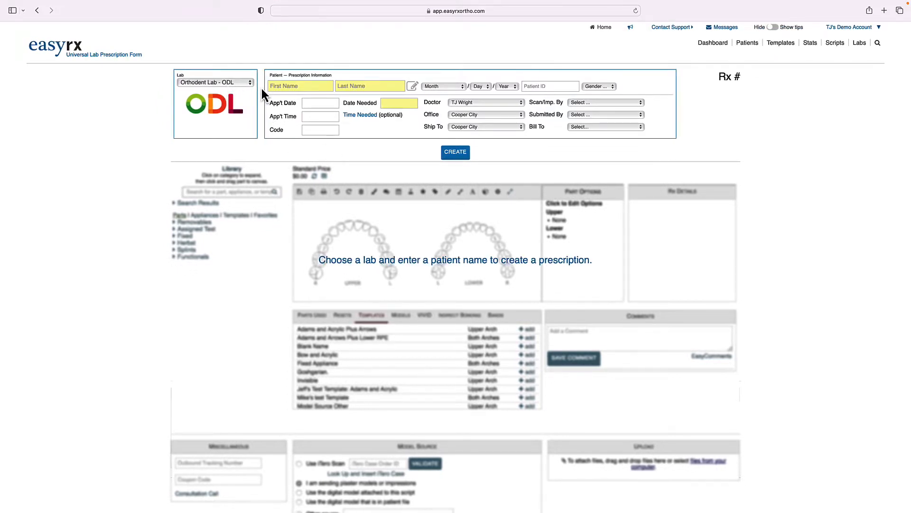
Step: Choose Orthodent Lab - ODL as the lab for the new prescription
left_click(242, 84)
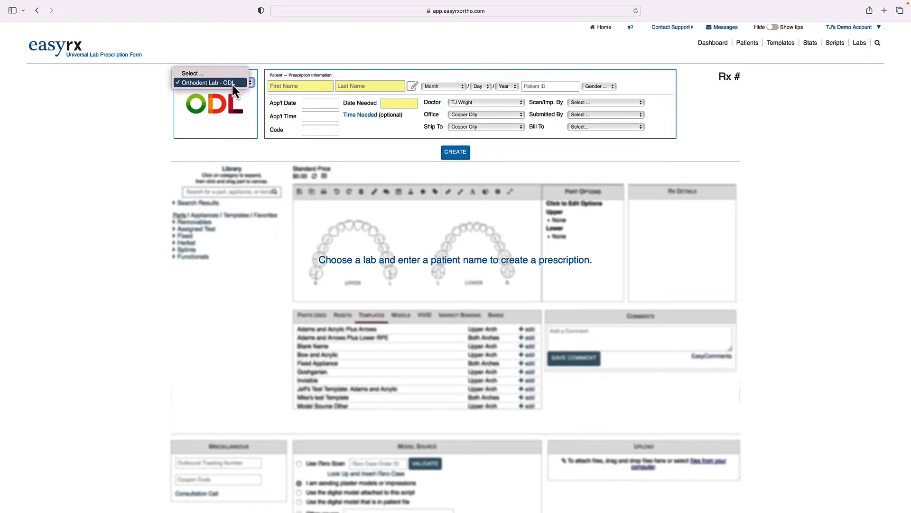
left_click(230, 84)
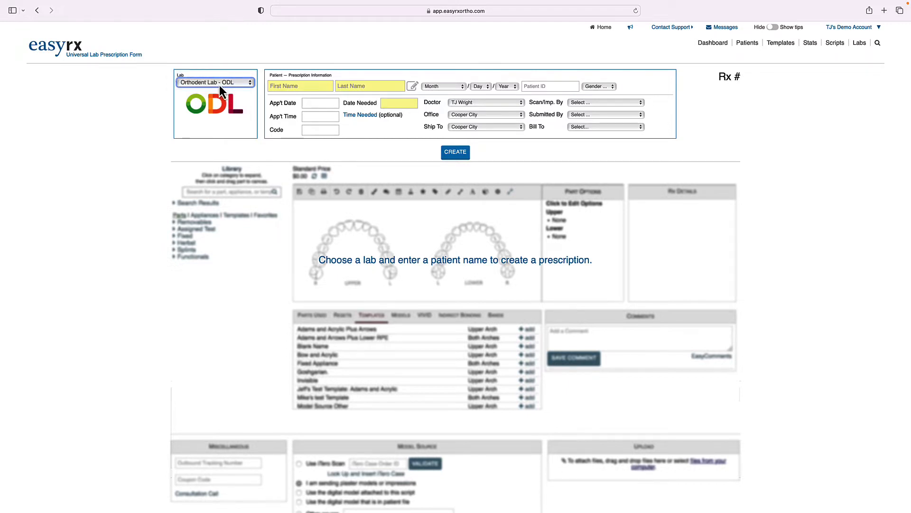
left_click(219, 85)
left_click(209, 95)
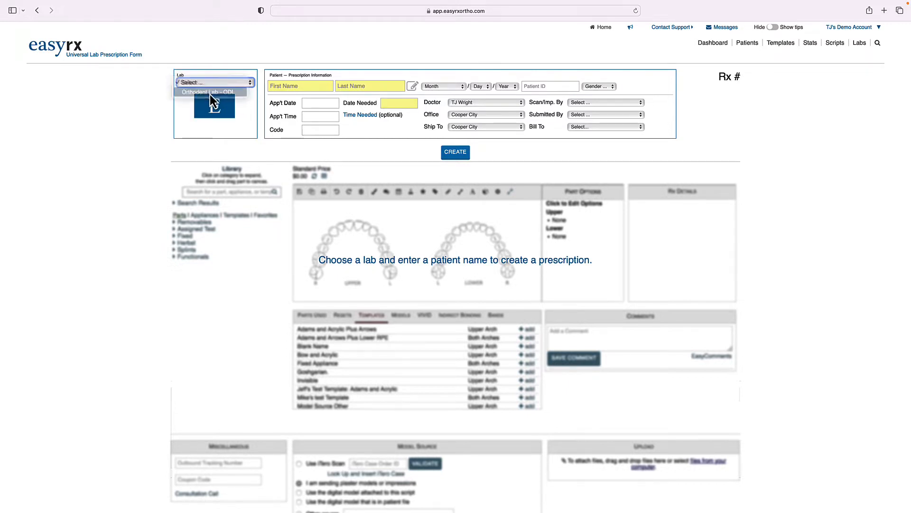
Step: Enter the patient's first and last name in the prescription information
left_click(292, 85)
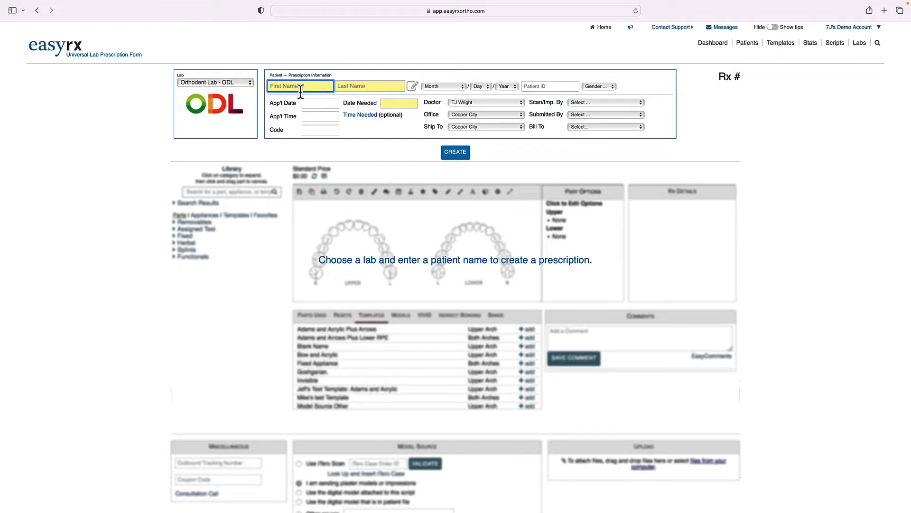
type("Te")
key("Tab")
type("Test")
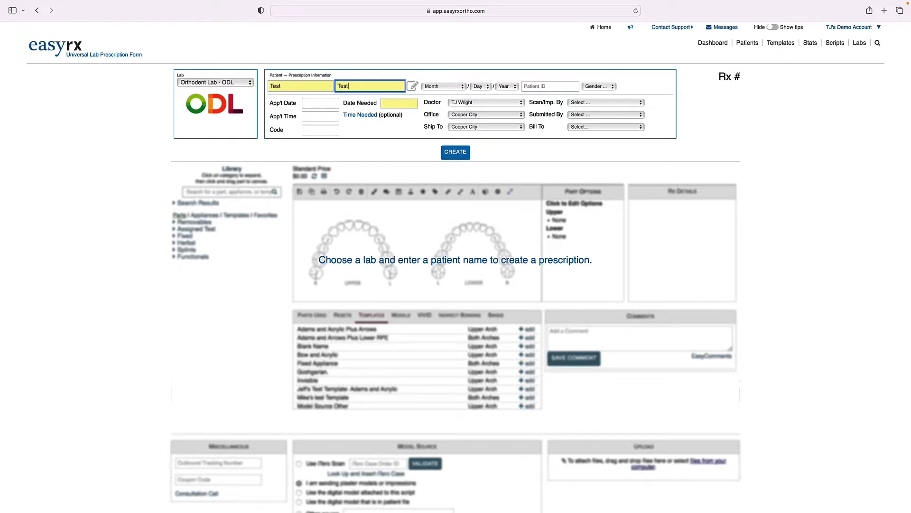
left_click(378, 135)
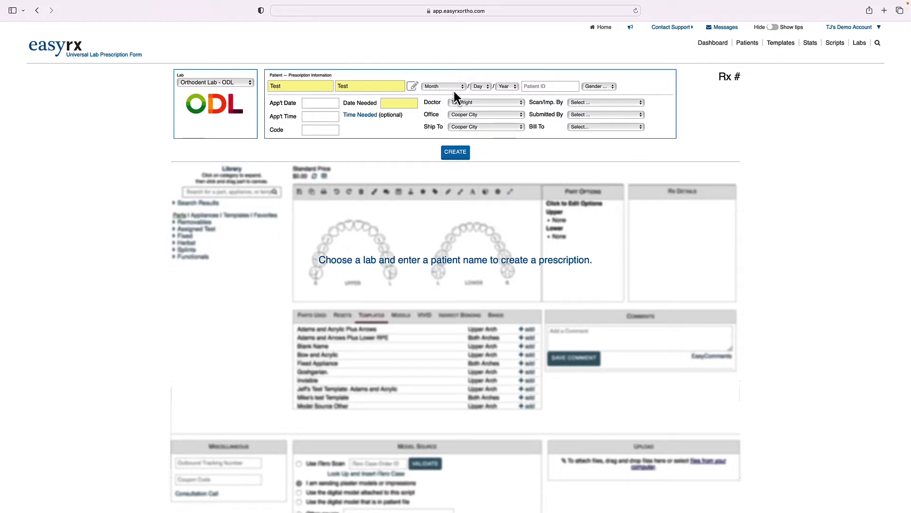
Step: Set the date needed to 10/14/2022 and create the prescription
left_click(398, 103)
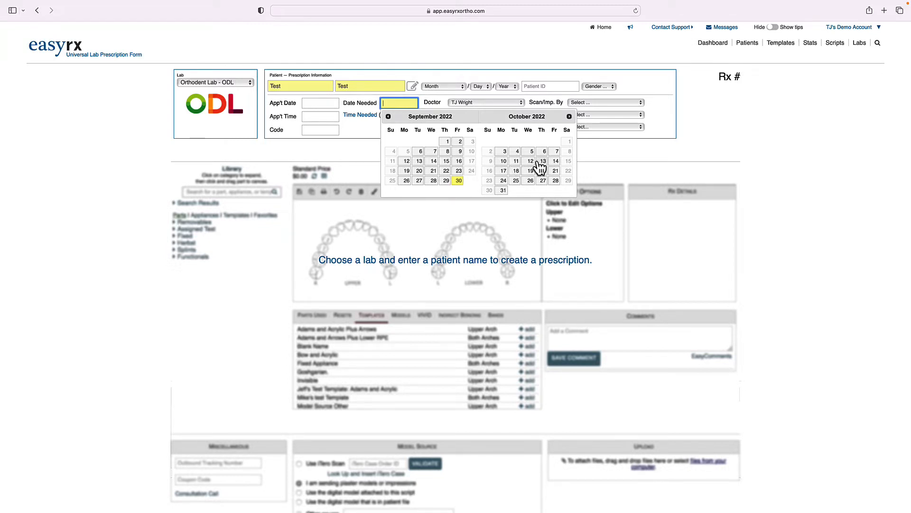
left_click(556, 161)
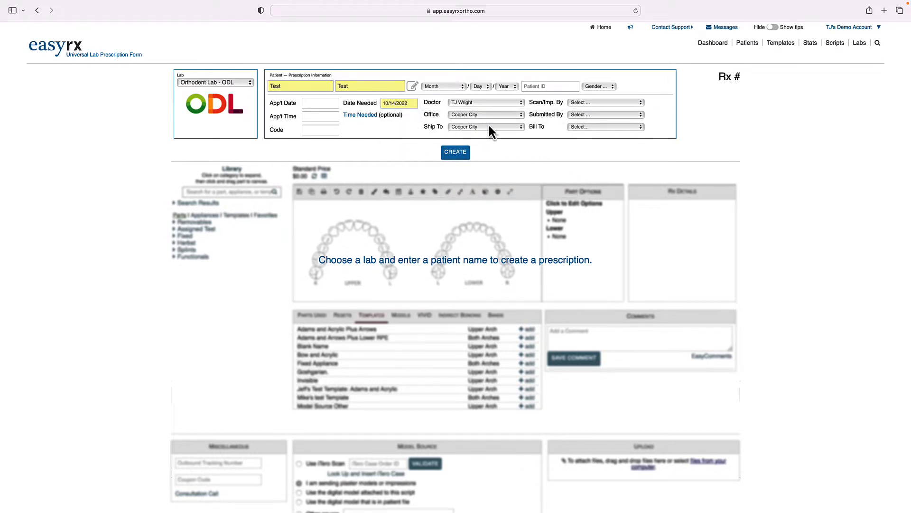
left_click(455, 154)
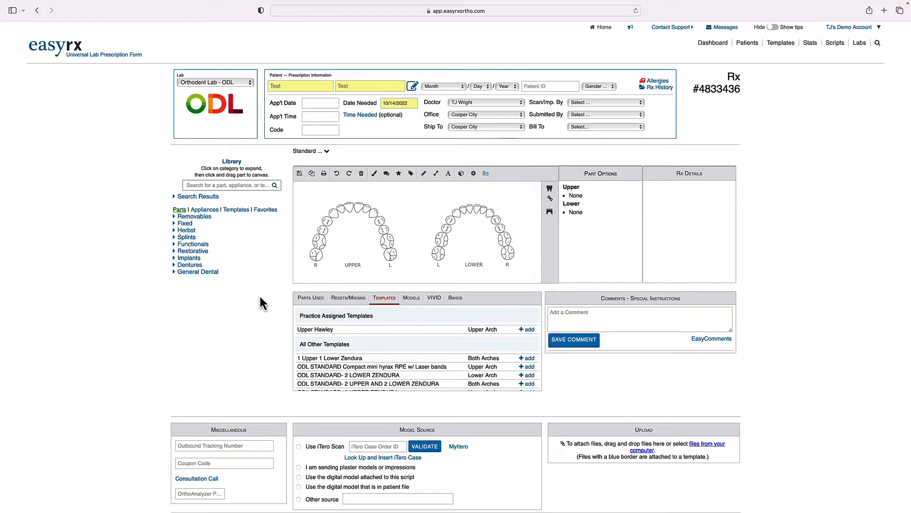
Step: Apply the ODL STANDARD- Aligners template to the prescription
scroll(261, 300, "down", 1)
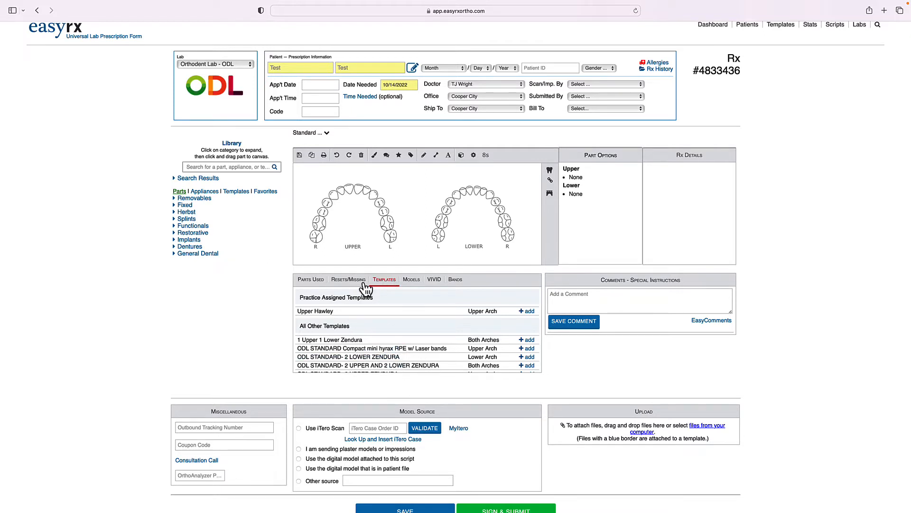
scroll(383, 331, "down", 2)
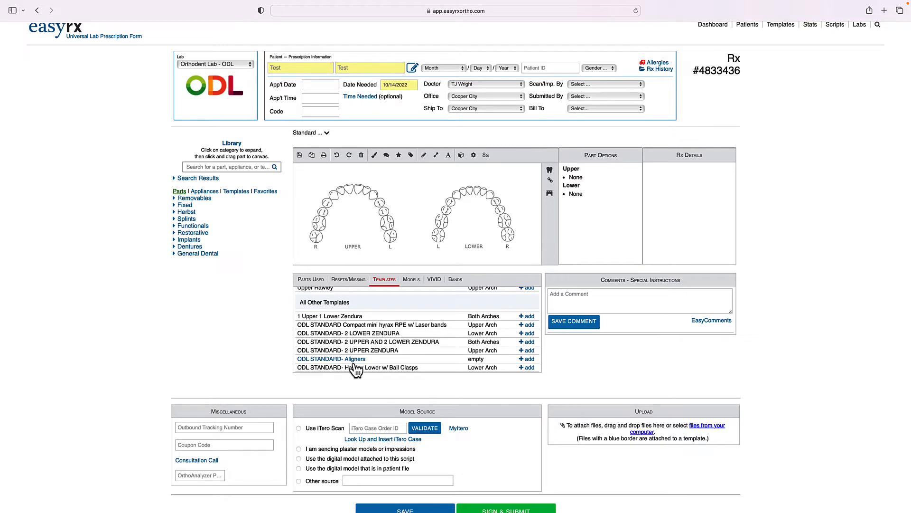
scroll(341, 341, "down", 2)
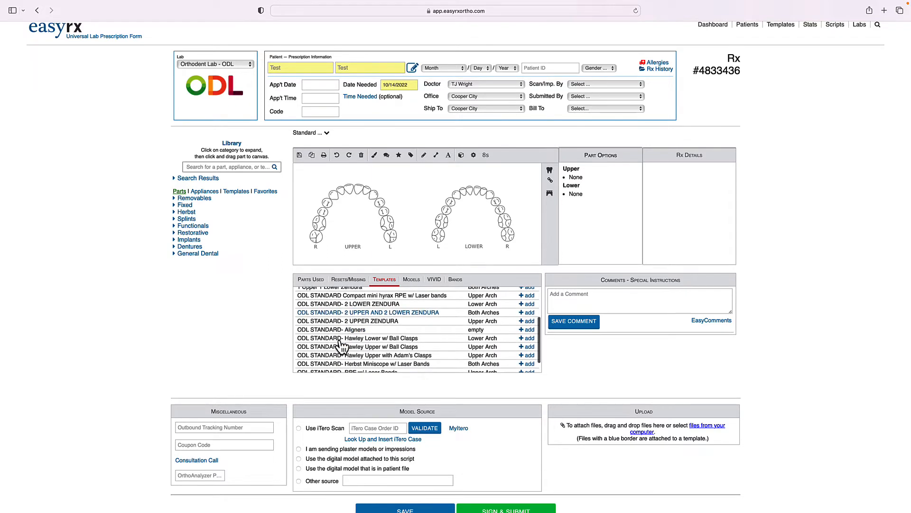
scroll(343, 330, "down", 1)
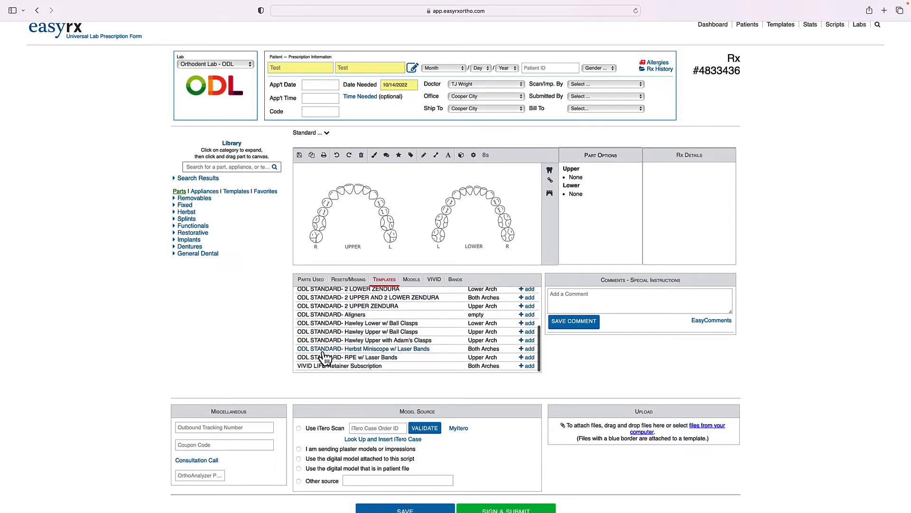
scroll(332, 317, "up", 4)
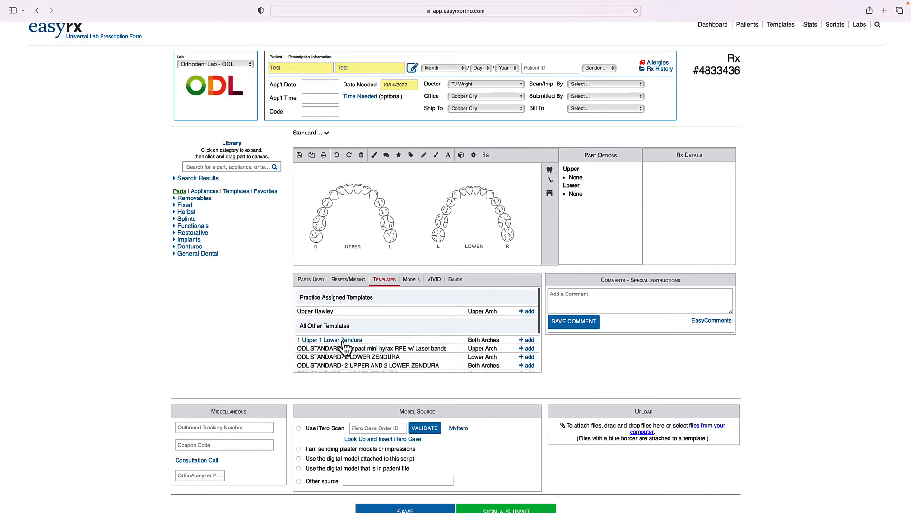
scroll(346, 346, "down", 4)
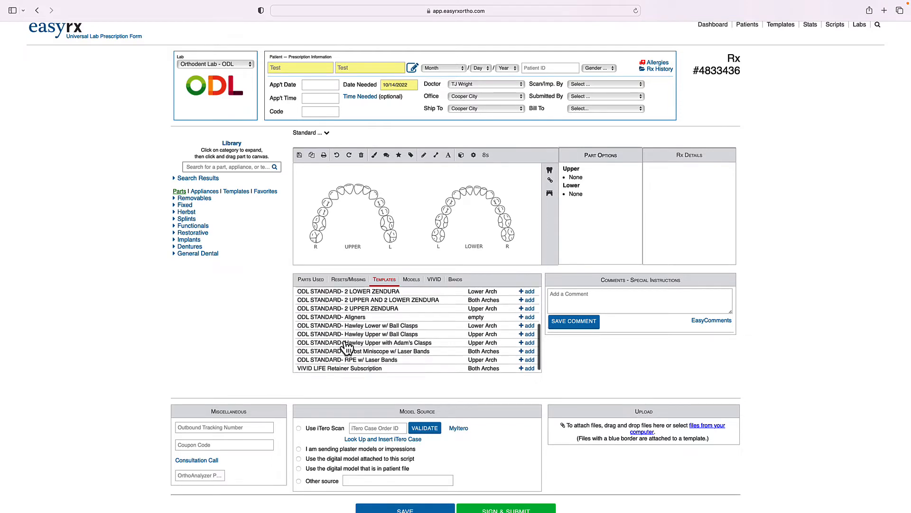
left_click(336, 316)
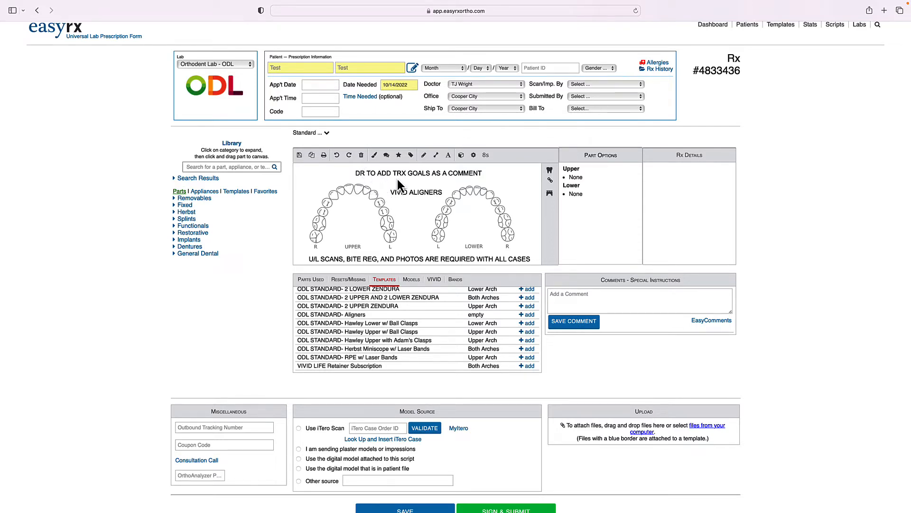
Step: Save the special instruction comment "Attachments ok, no IPR please. Reset to ideal."
left_click(574, 297)
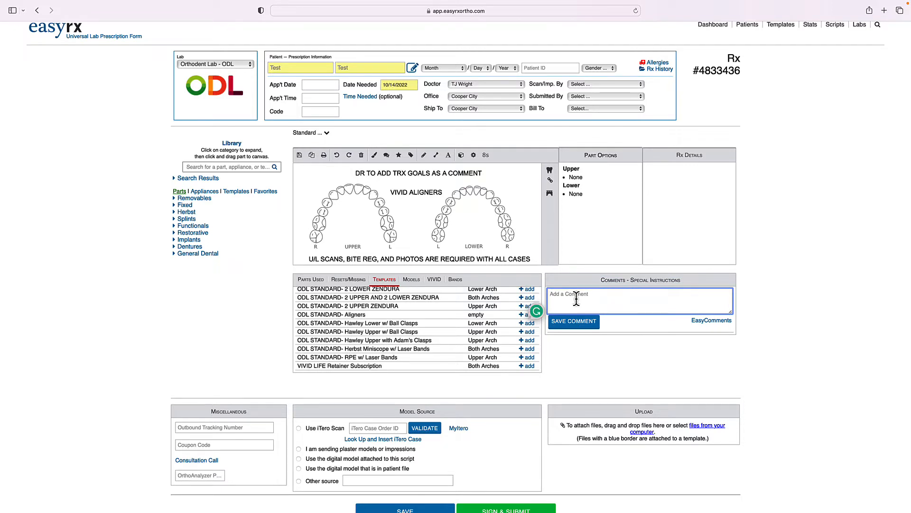
type("Attachments ok, no IPR please. Reset to ideal.")
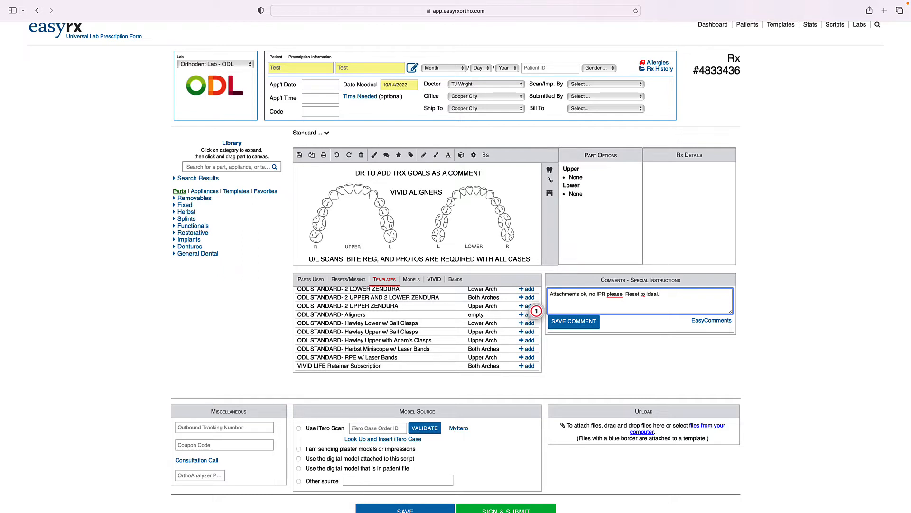
left_click(572, 323)
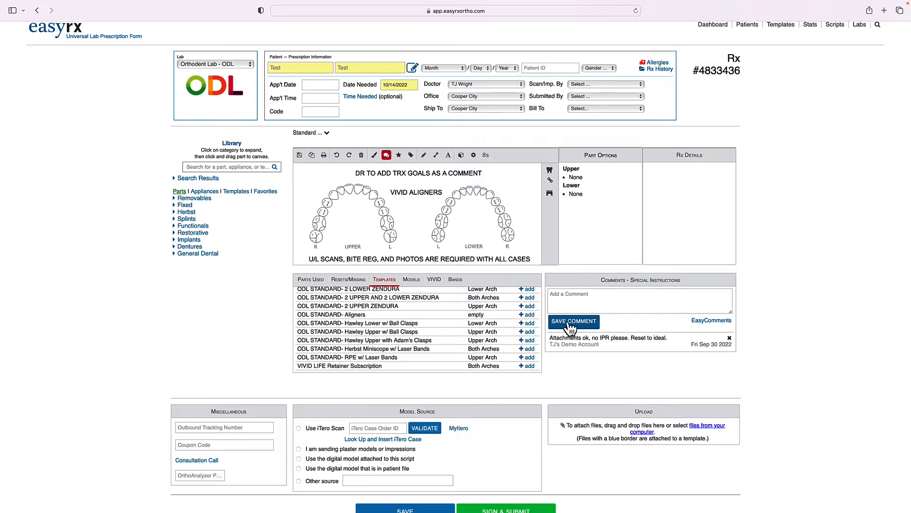
Step: Set the model source to Use iTero Scan, open the iTero case lookup, and close it without choosing a scan
scroll(283, 323, "down", 1)
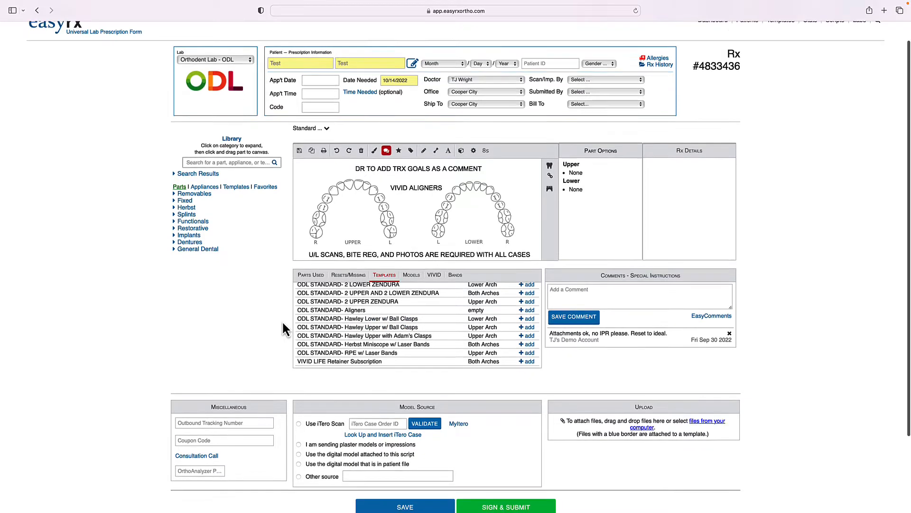
scroll(282, 321, "down", 5)
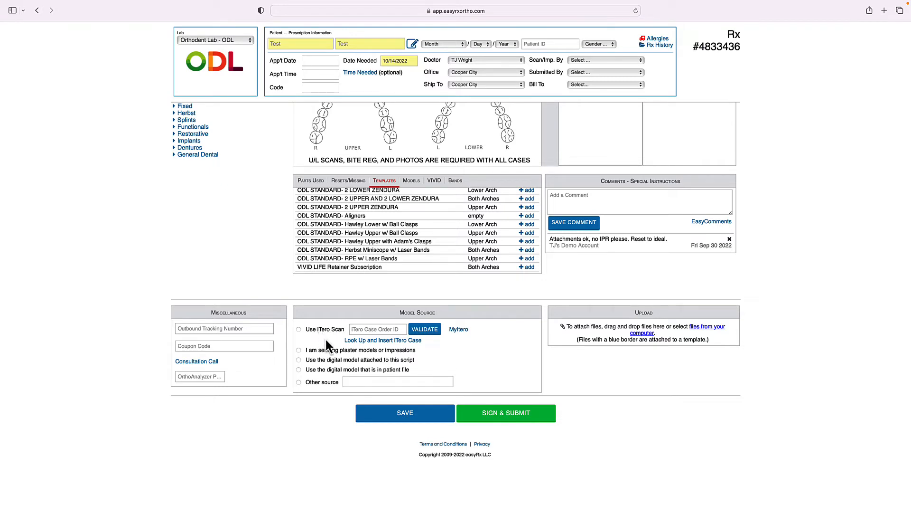
left_click(299, 329)
left_click(369, 341)
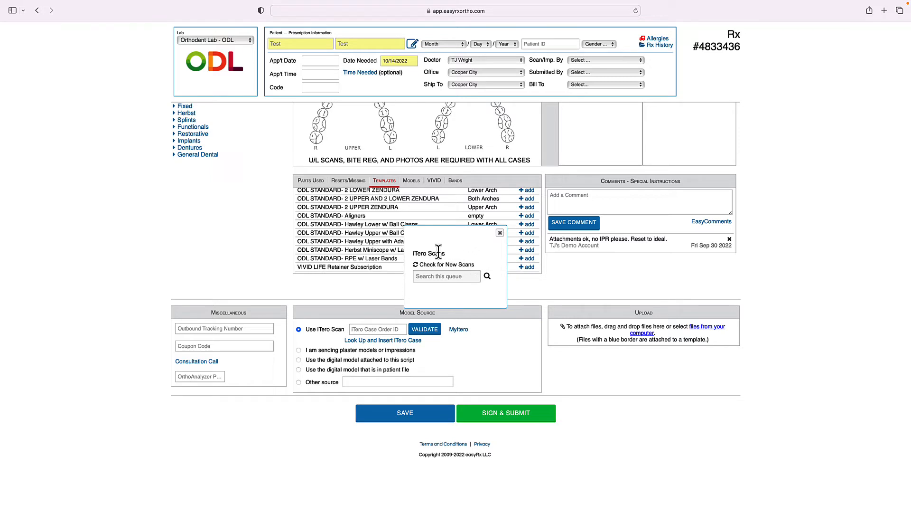
left_click(437, 278)
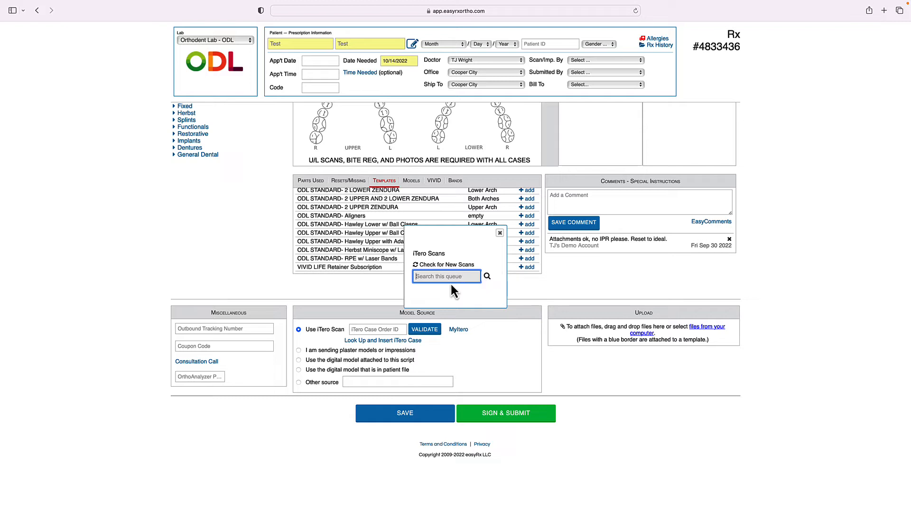
left_click(500, 235)
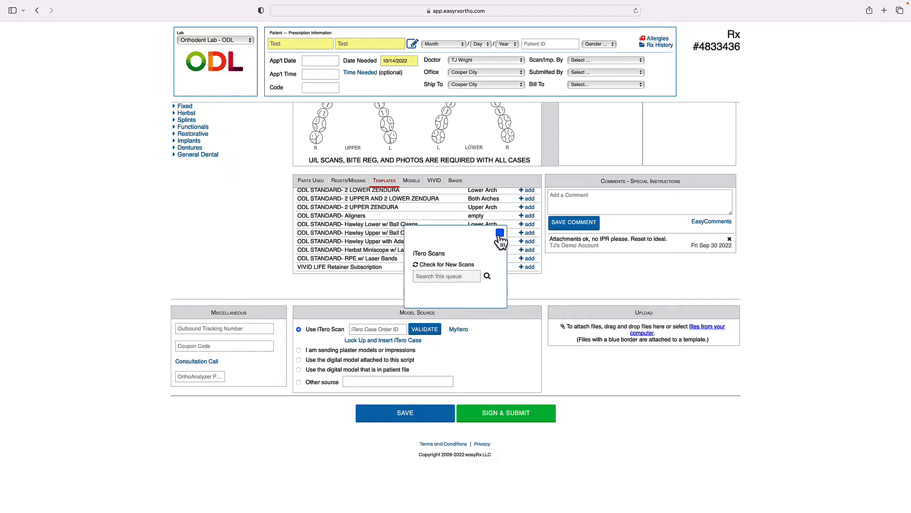
Step: Try the model source options for plaster models, the digital model attached to this script, and the digital model in the patient file
left_click(299, 352)
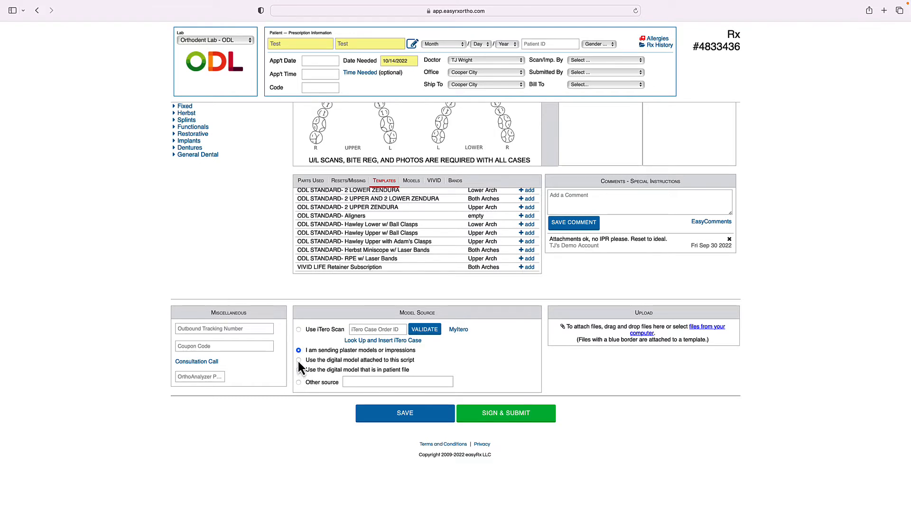
left_click(299, 360)
scroll(456, 355, "up", 5)
scroll(450, 313, "down", 5)
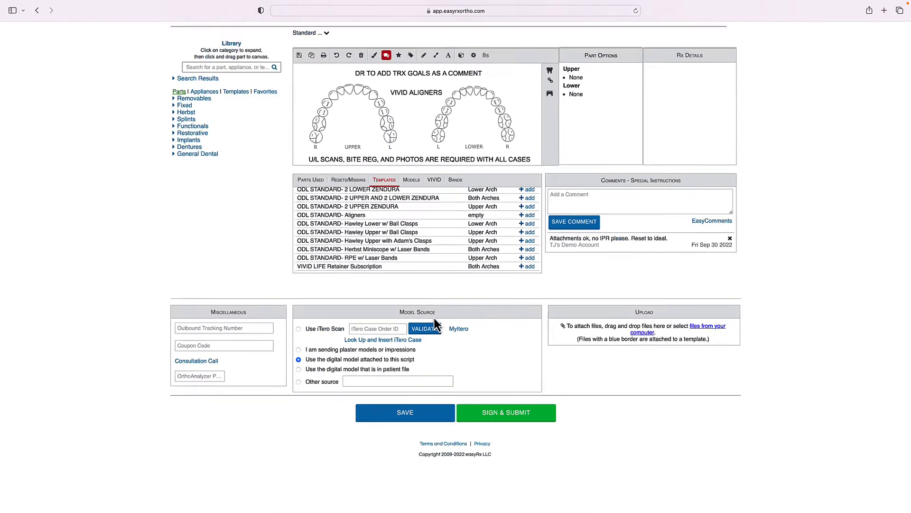
left_click(298, 370)
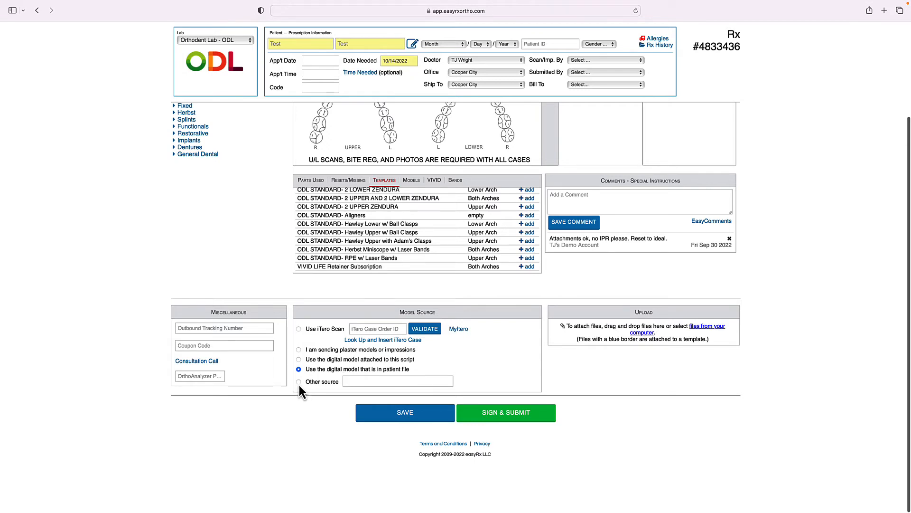
Step: Choose Other source as the model source, trying 3shape and medit as its name and clearing each
left_click(366, 381)
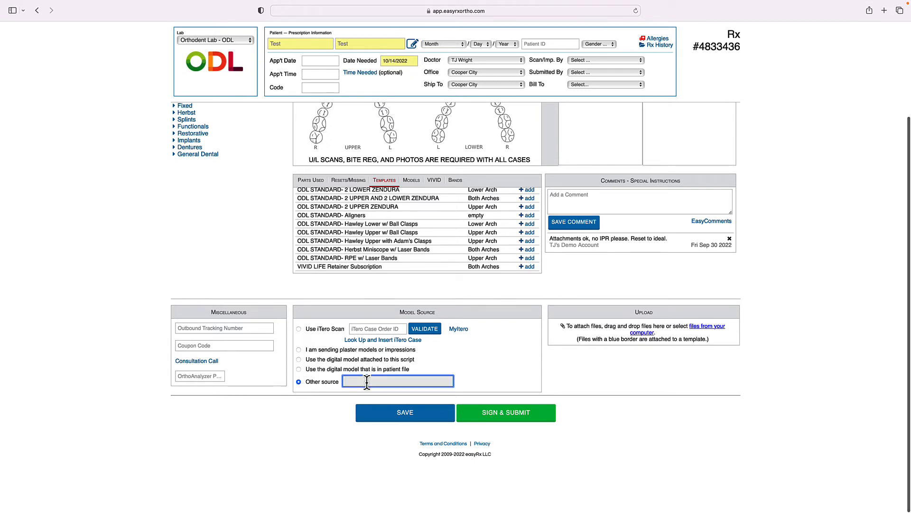
type("3shape")
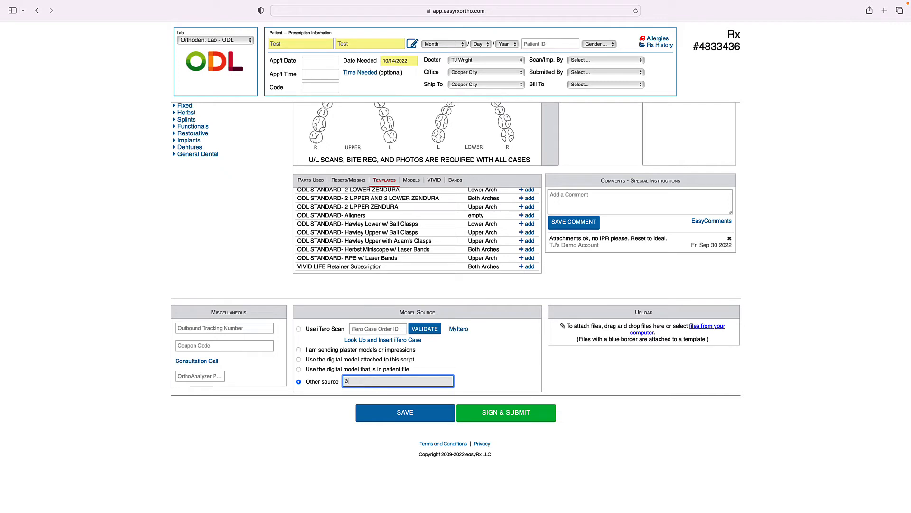
key("BackSpace")
key("BackSpace")
key("BackSpace")
key("BackSpace")
key("BackSpace")
key("BackSpace")
type("medit")
key("BackSpace")
key("BackSpace")
key("BackSpace")
key("BackSpace")
key("BackSpace")
Step: Enter prime scan as the name of the other model source
type("prime scan")
left_click(338, 400)
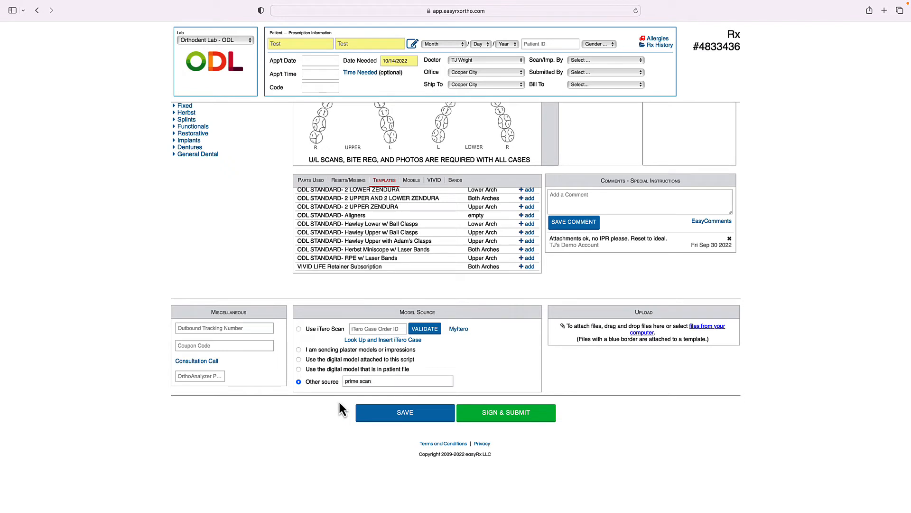
left_click(379, 382)
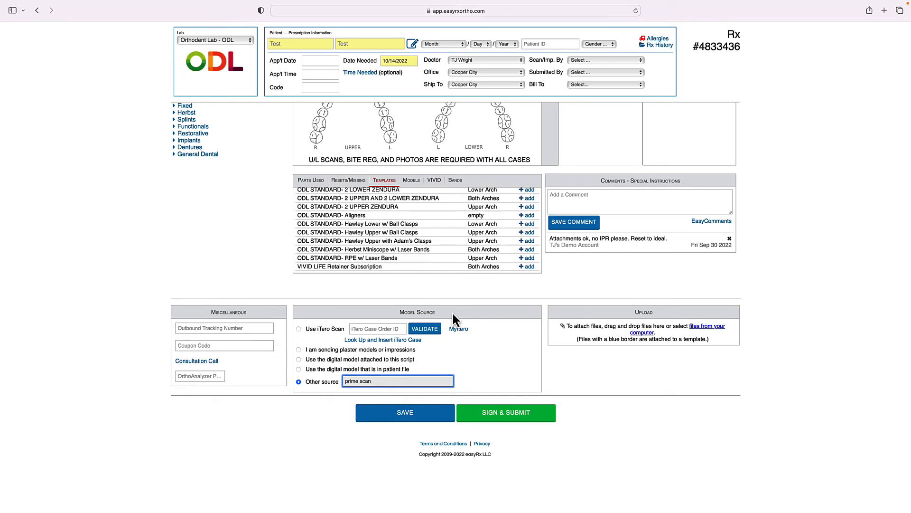
Step: Sign and submit the completed aligner prescription to the lab
scroll(440, 292, "up", 5)
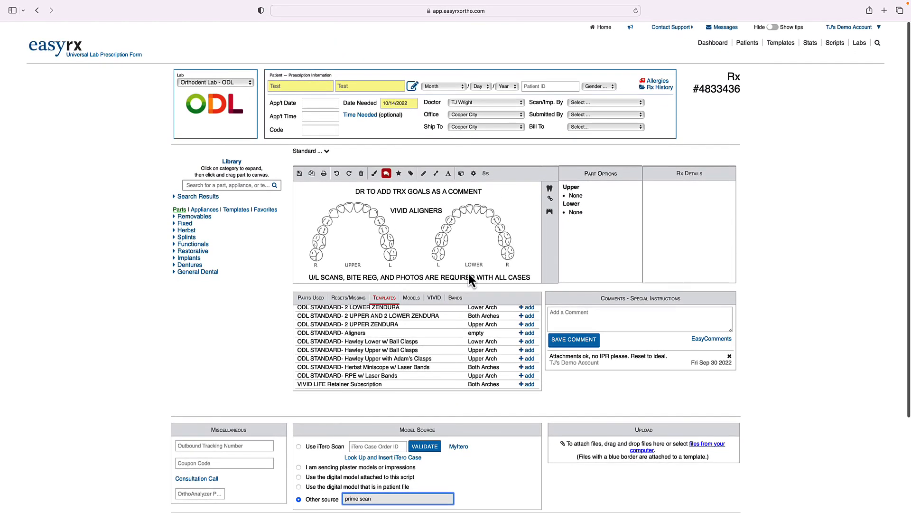
scroll(457, 275, "down", 5)
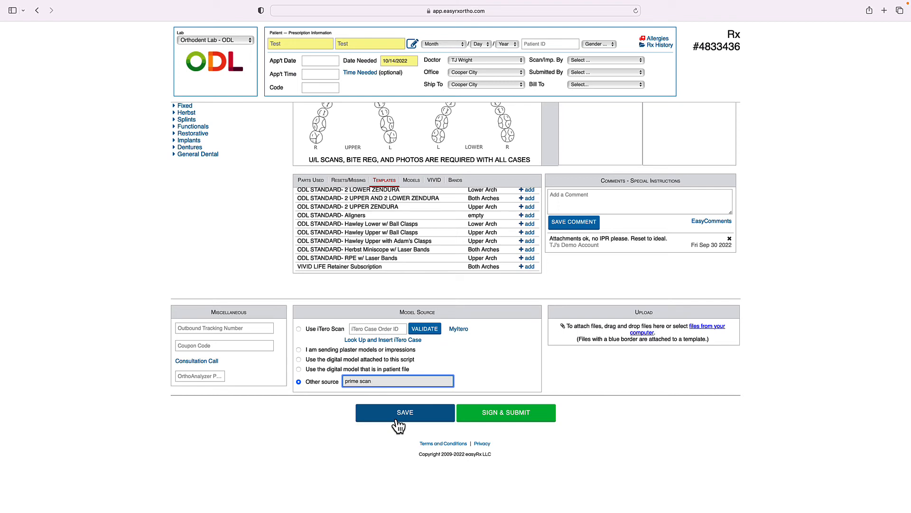
left_click(498, 418)
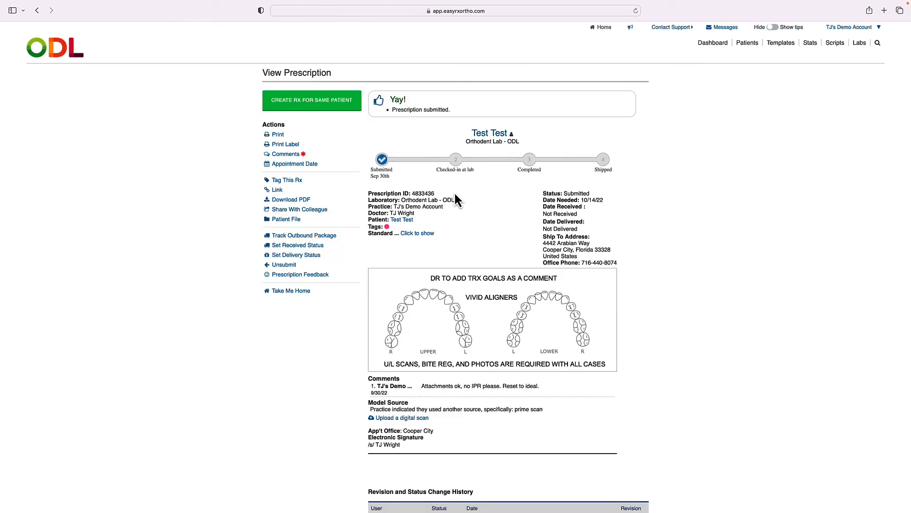
Step: Review the submitted prescription's status timeline, details and revision history
scroll(491, 231, "down", 1)
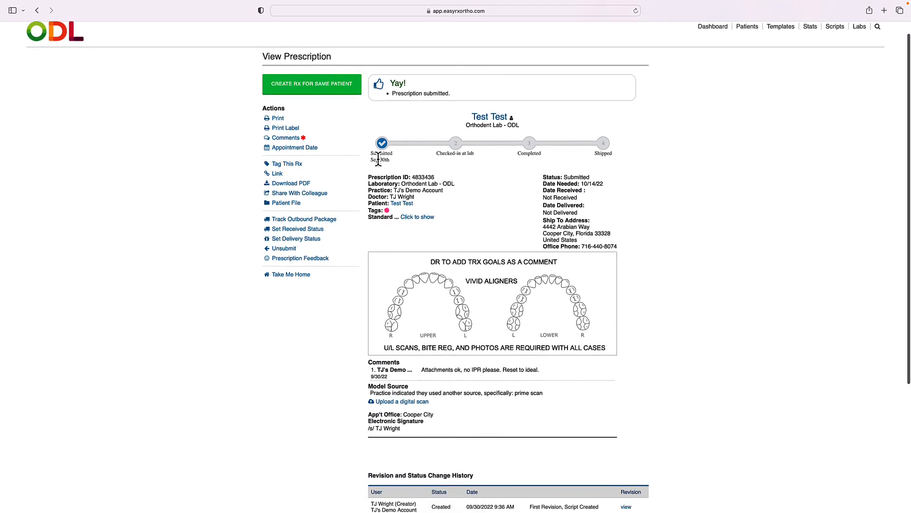
mouse_move(373, 153)
left_mouse_down()
mouse_move(395, 153)
mouse_move(380, 127)
mouse_move(379, 142)
left_mouse_up()
scroll(478, 207, "down", 2)
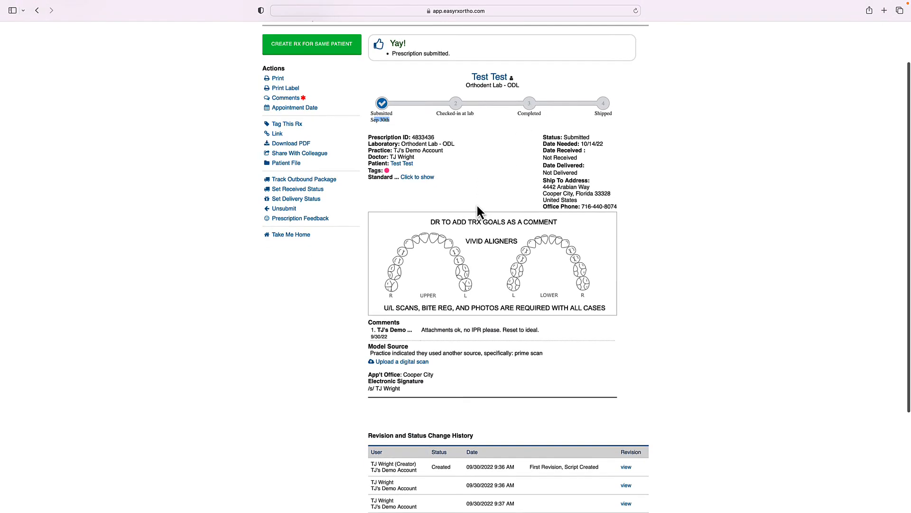
scroll(474, 177, "up", 3)
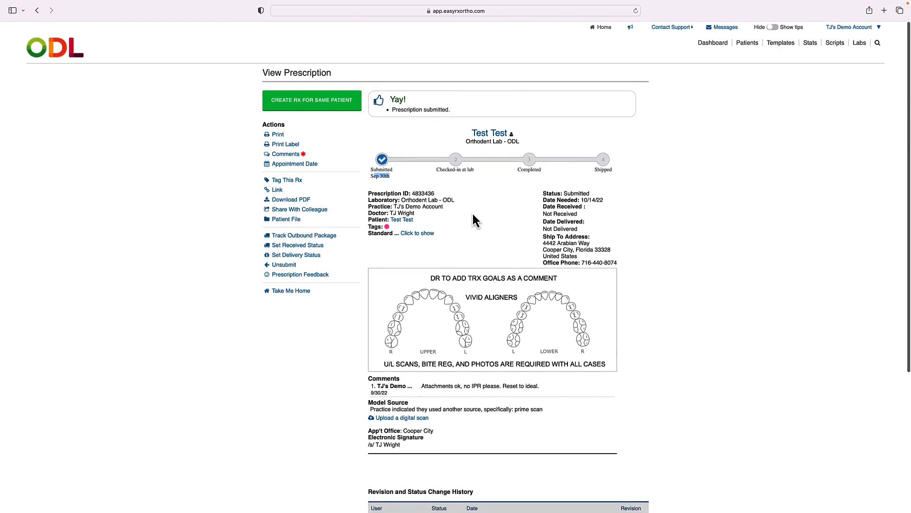